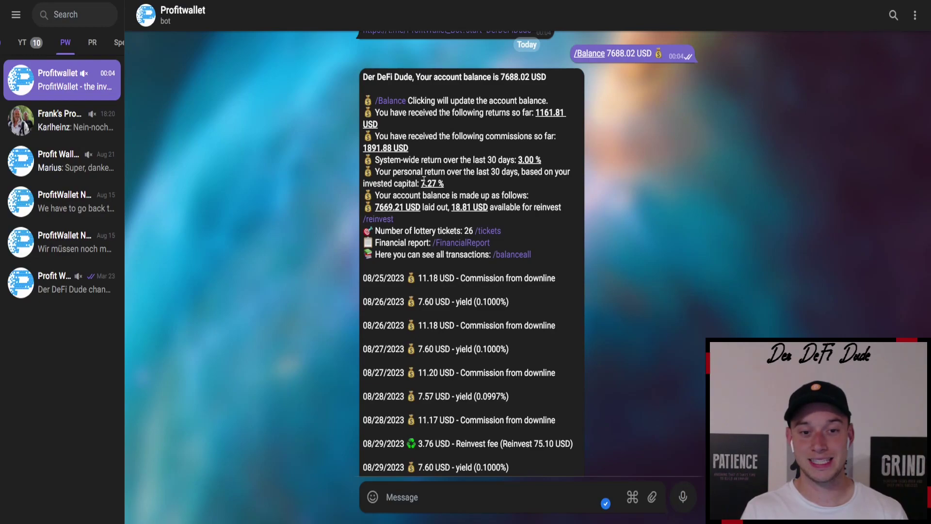
- Highlight the 30-day personal return and 08/26 downline commission, then show the bot keyboard
left_click_drag(420, 183, 518, 173)
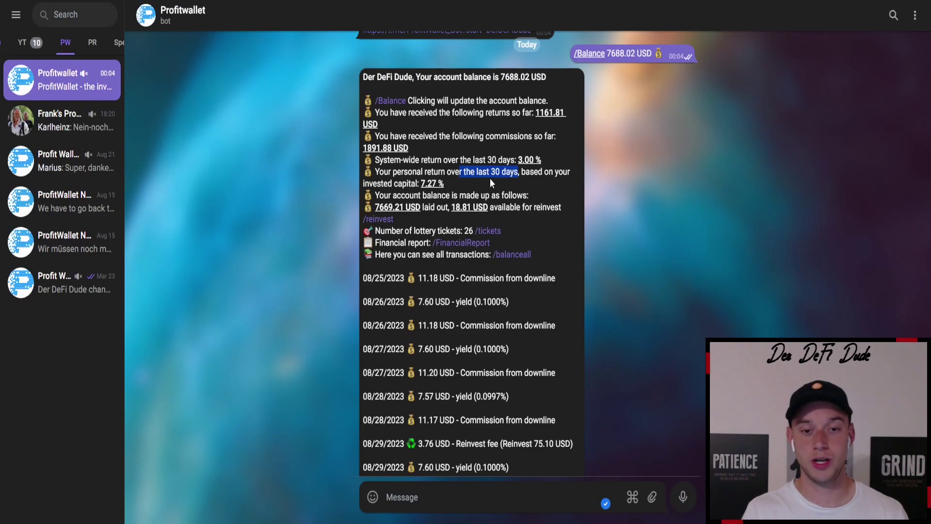
left_click(536, 153)
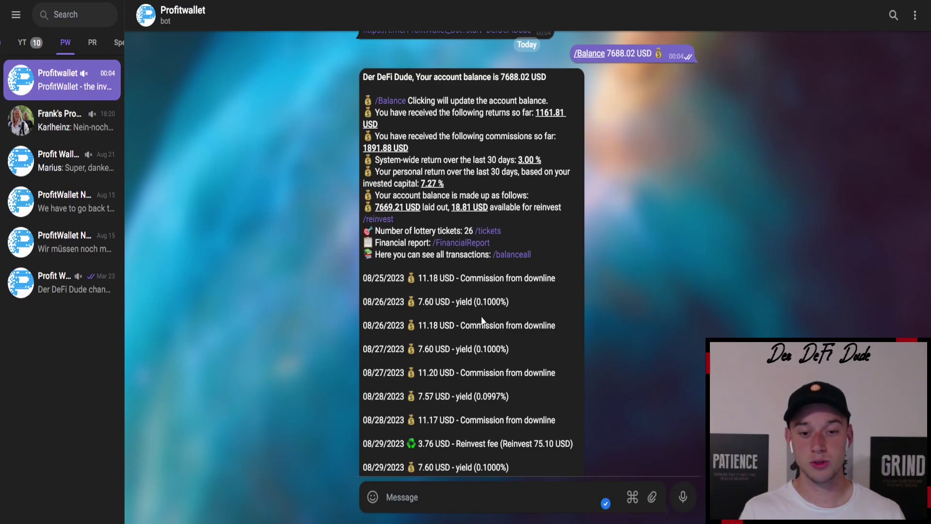
left_click_drag(464, 325, 547, 320)
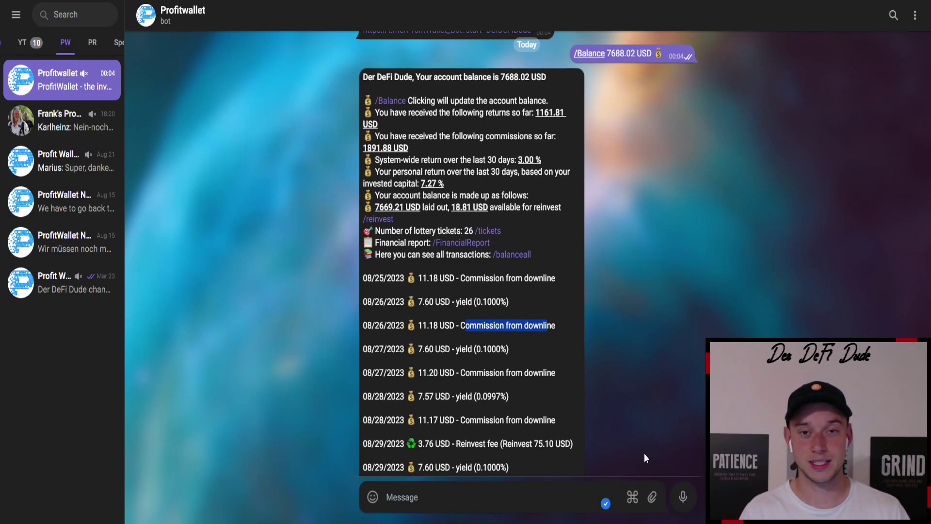
left_click(632, 496)
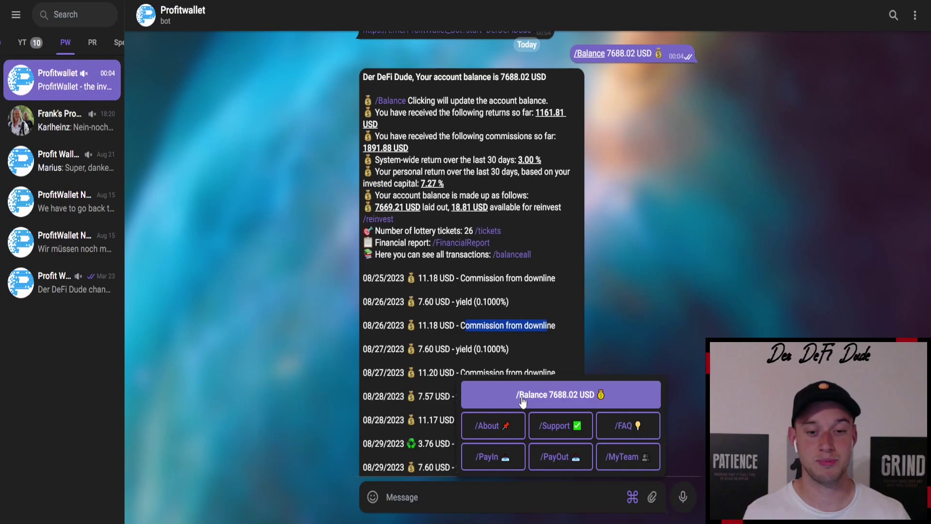
- Request the current balance with the '/Balance 7688.02 USD' bot button
left_click(521, 397)
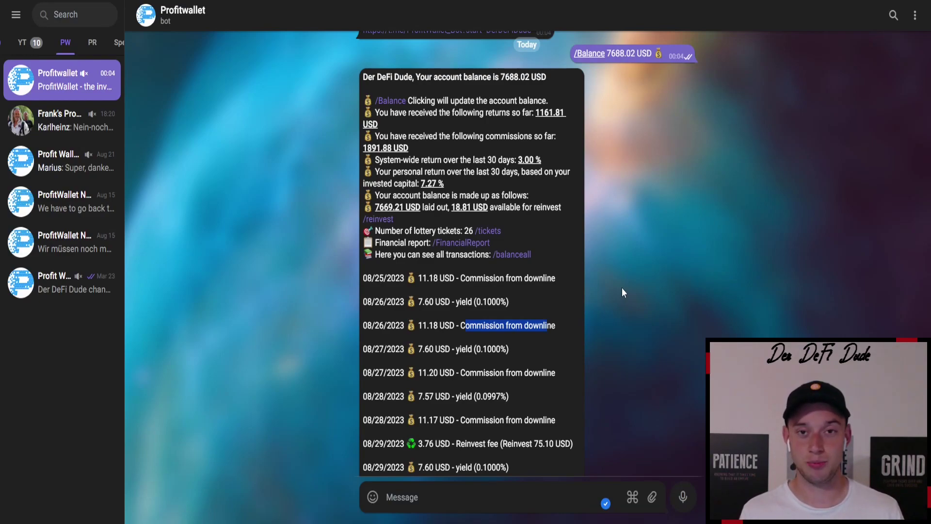
- Clear the highlight on the commission entry in the bot chat
left_click(622, 287)
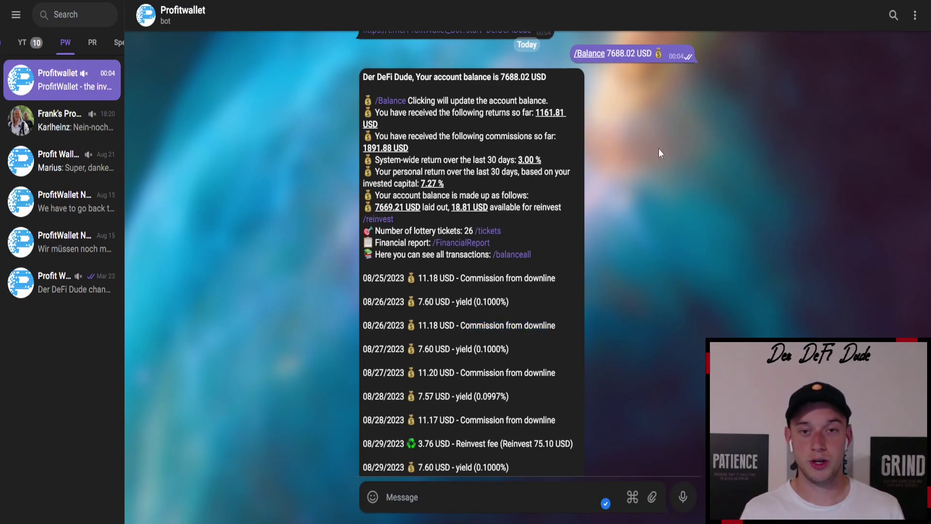